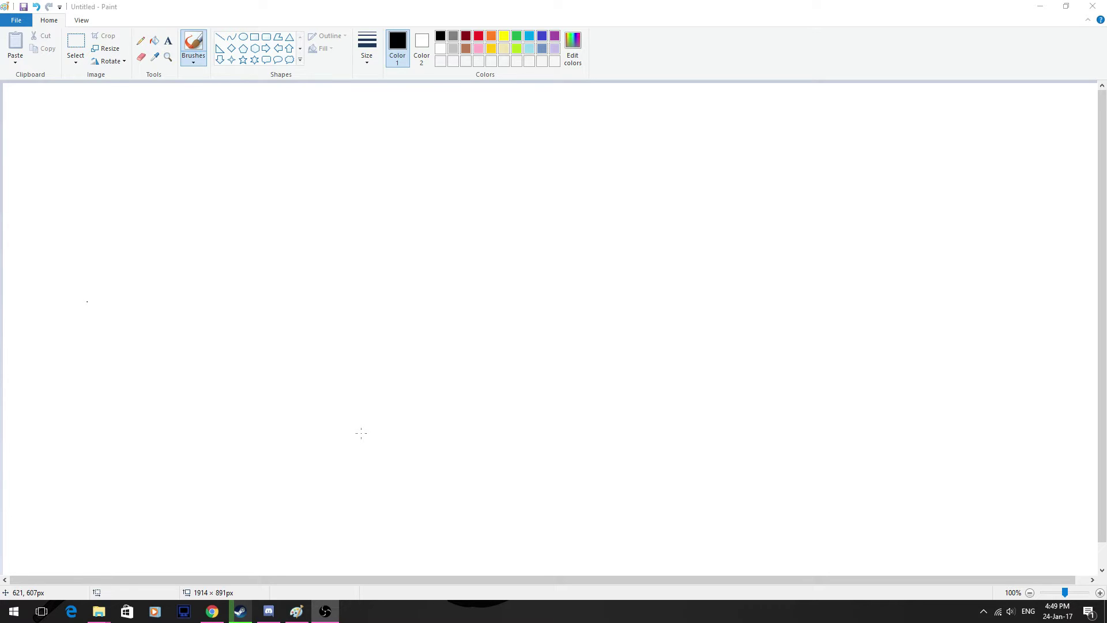
Step: Draw the first black freehand stroke of the house's square body near the canvas centre
mouse_move(362, 434)
left_mouse_down()
mouse_move(357, 358)
mouse_move(488, 343)
mouse_move(495, 479)
mouse_move(365, 471)
mouse_move(359, 432)
left_mouse_up()
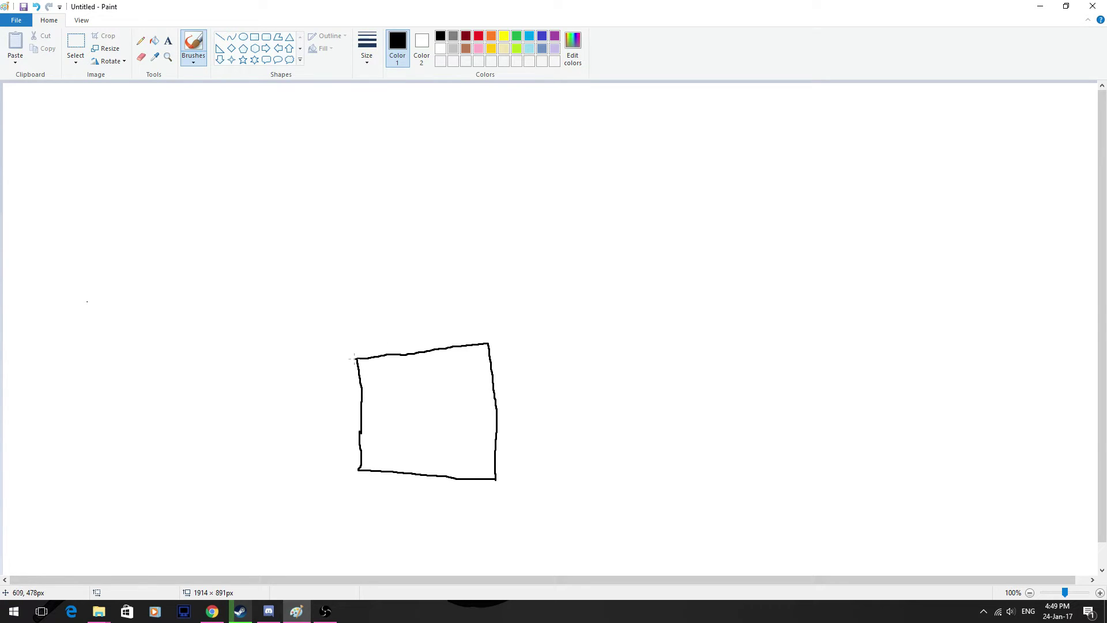
Step: Draw the left and right roof slopes meeting at a peak above the square
left_click_drag(341, 361, 413, 273)
left_click_drag(501, 341, 414, 273)
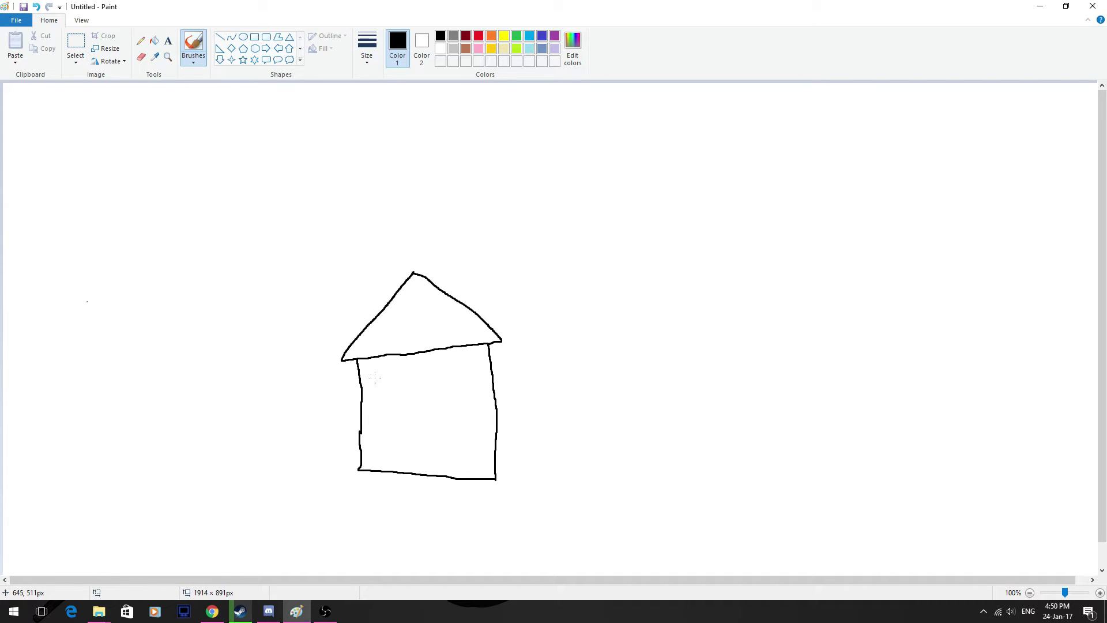
Step: Sketch two cross-paned windows, a chimney on the right roof slope and a door with a knob
mouse_move(374, 374)
left_mouse_down()
mouse_move(375, 385)
mouse_move(391, 387)
mouse_move(396, 362)
mouse_move(374, 369)
mouse_move(381, 383)
mouse_move(390, 374)
left_mouse_up()
mouse_move(454, 369)
left_mouse_down()
mouse_move(454, 384)
mouse_move(473, 363)
mouse_move(465, 385)
mouse_move(469, 375)
left_mouse_up()
mouse_move(444, 296)
left_mouse_down()
mouse_move(441, 269)
mouse_move(459, 272)
mouse_move(459, 305)
left_mouse_up()
mouse_move(411, 472)
left_mouse_down()
mouse_move(411, 439)
mouse_move(433, 437)
mouse_move(434, 473)
left_mouse_up()
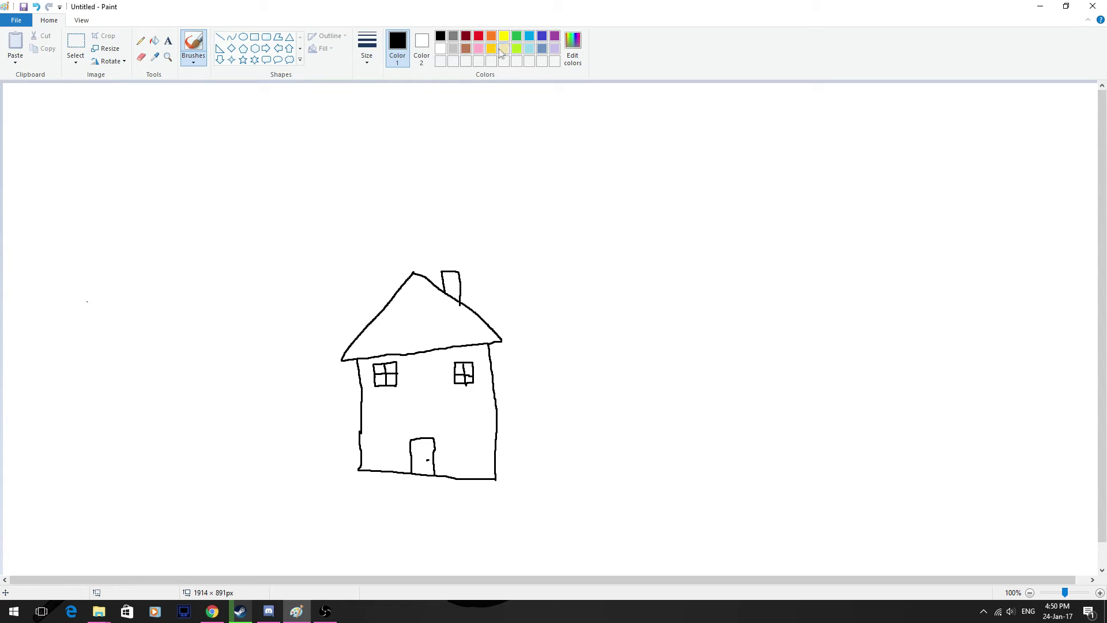
Step: Outline a footpath below the door in light grey with the third, thicker line width
left_click(455, 49)
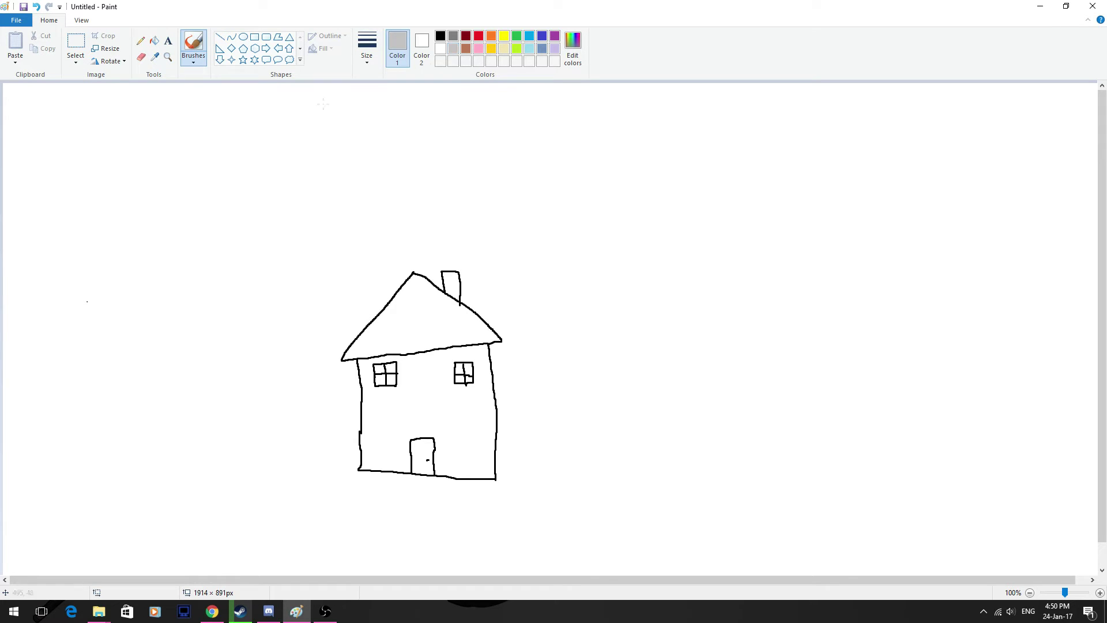
left_click(373, 58)
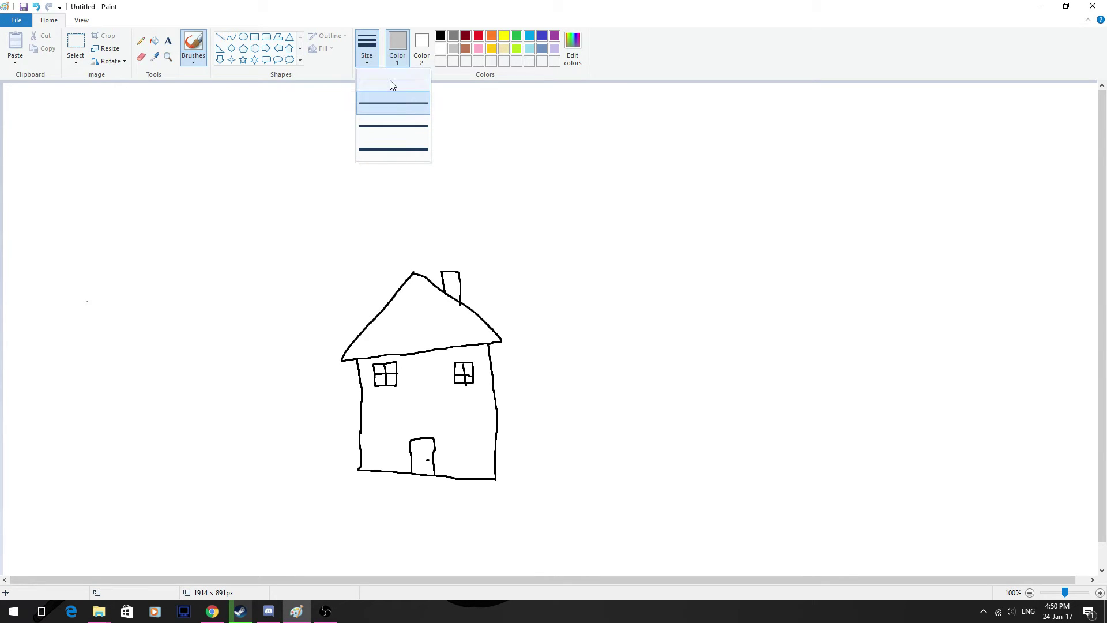
left_click(392, 126)
left_click(198, 62)
left_click(259, 210)
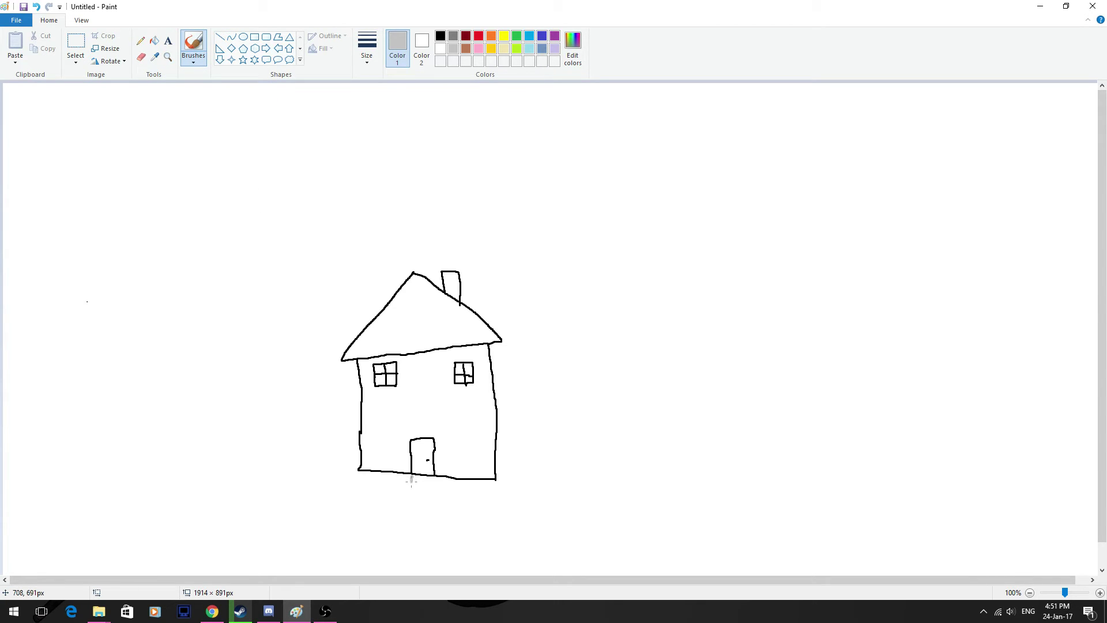
mouse_move(411, 482)
left_mouse_down()
mouse_move(407, 501)
mouse_move(433, 488)
mouse_move(428, 505)
left_mouse_up()
left_click_drag(407, 499, 424, 508)
Step: Fill the footpath outline solid grey, then select lime green
left_click(154, 40)
left_click(431, 493)
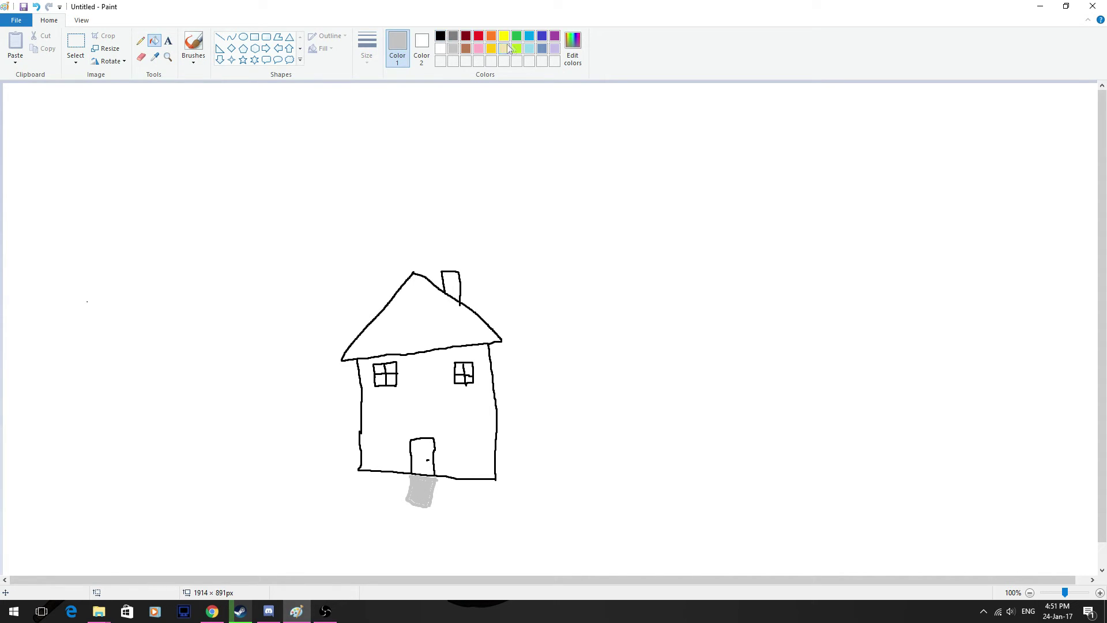
left_click(517, 48)
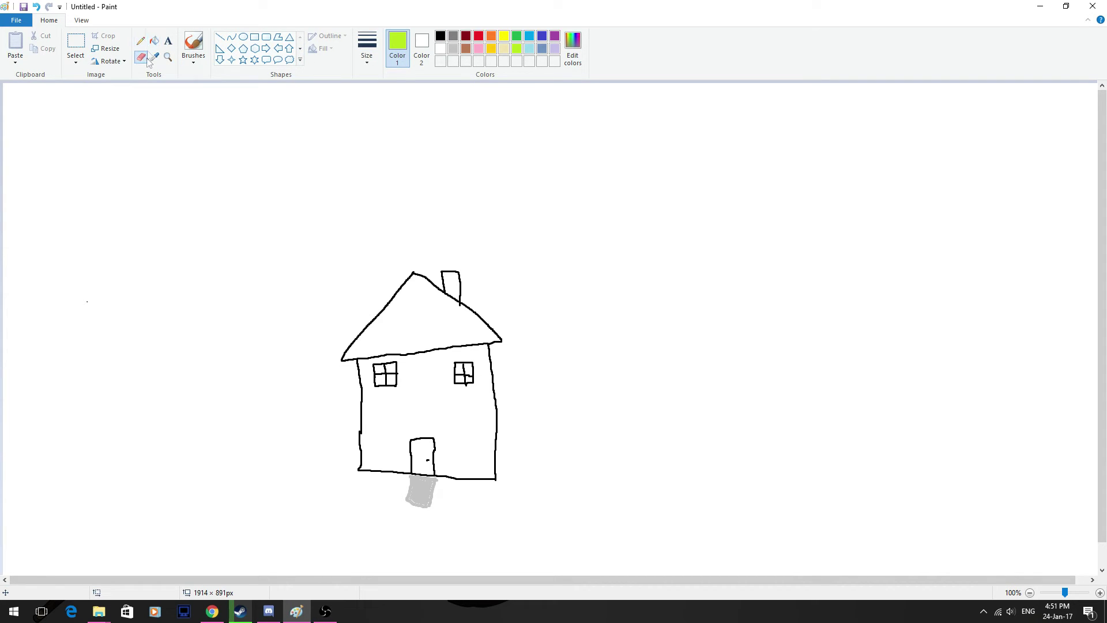
Step: Brush a lime-green grass strip outline across the ground and fill it green
left_click(194, 45)
left_click(365, 57)
left_click(383, 103)
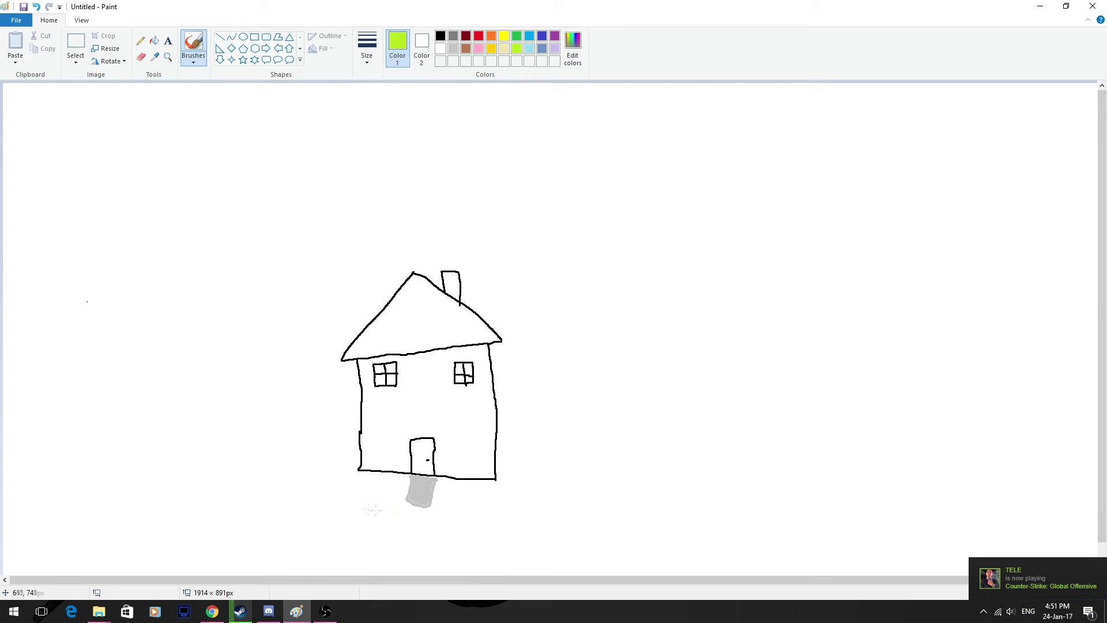
left_click_drag(330, 500, 499, 499)
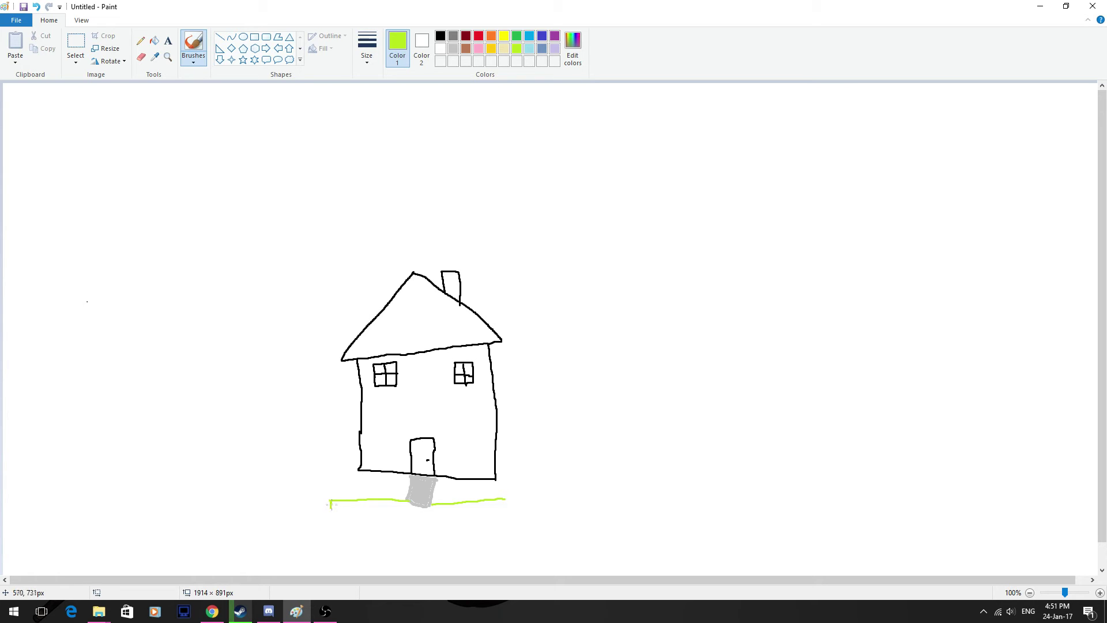
mouse_move(332, 512)
left_mouse_down()
mouse_move(447, 521)
mouse_move(504, 502)
left_mouse_up()
left_click(156, 43)
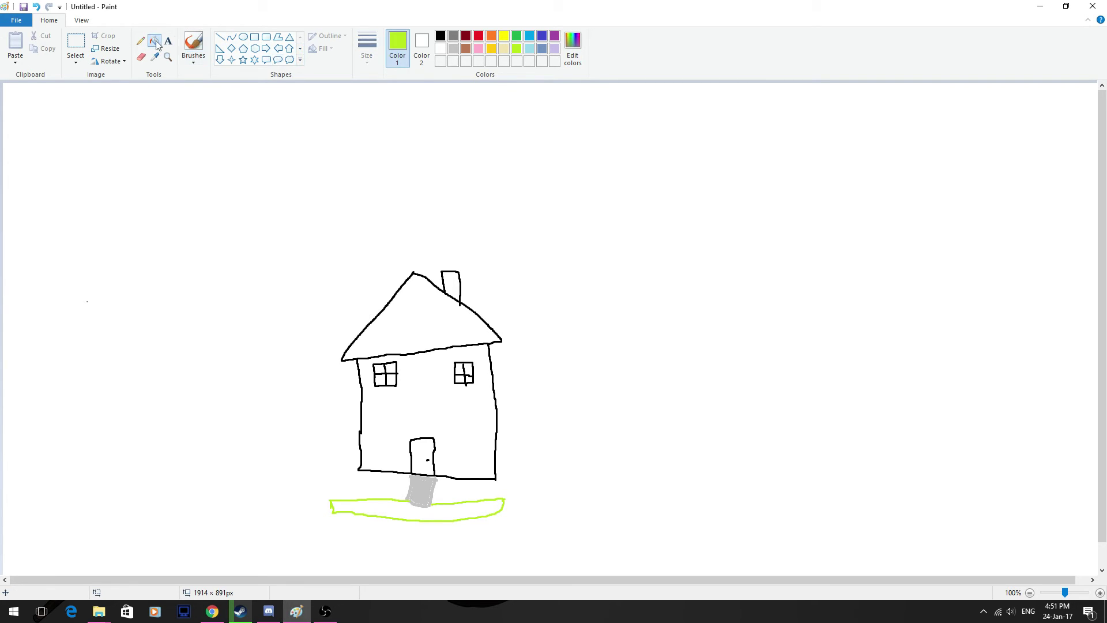
left_click(441, 512)
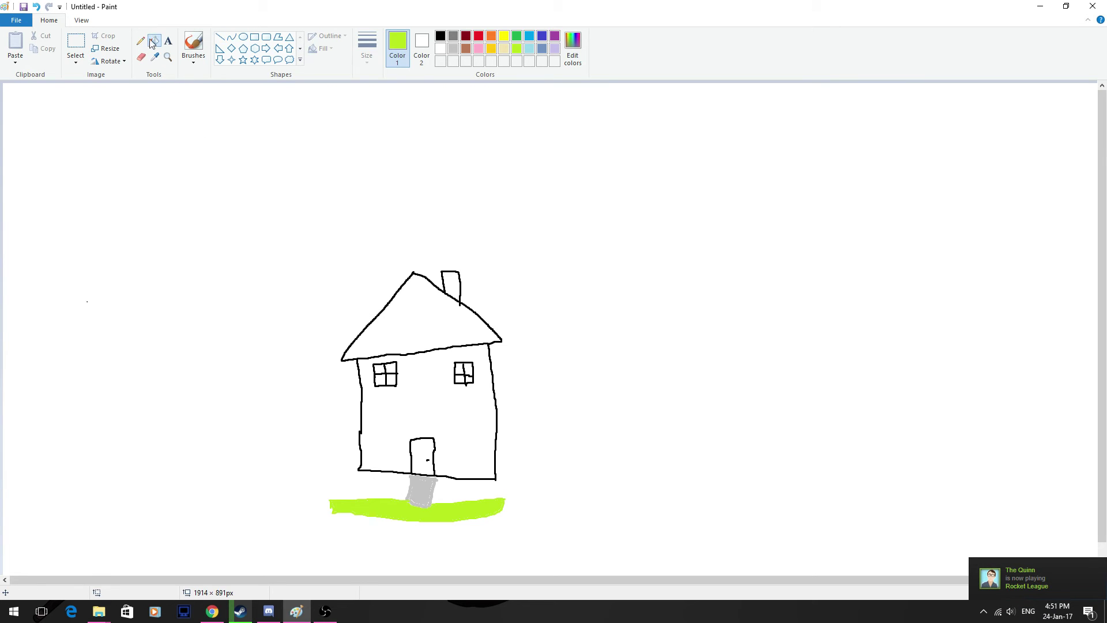
left_click(193, 43)
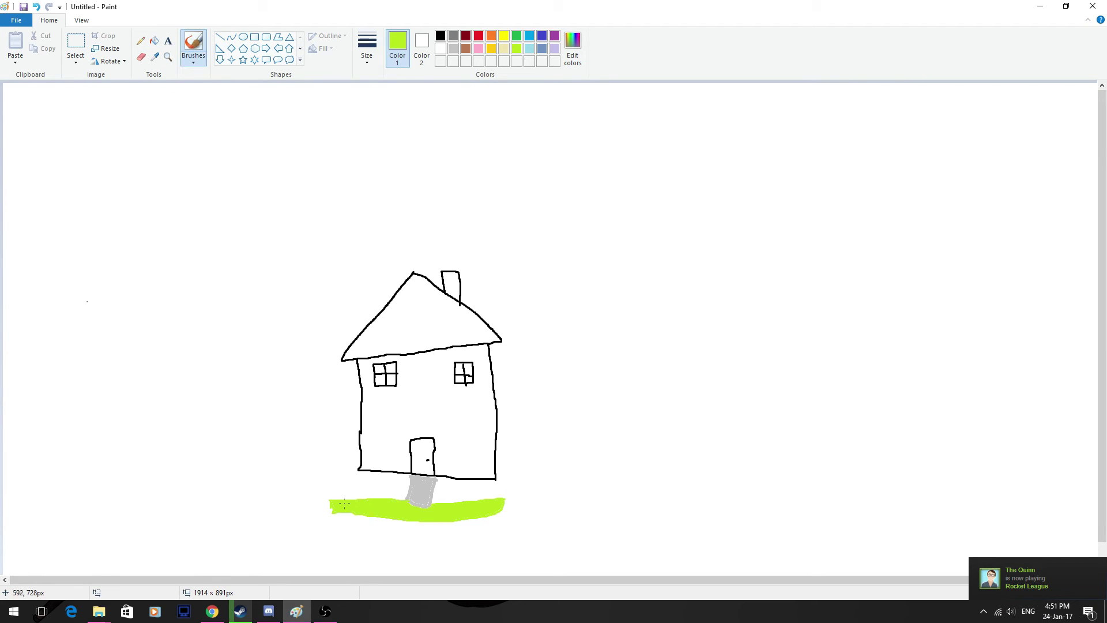
Step: Join the grass ends to the house corners and fill both white gaps beside the path green
left_click_drag(330, 497, 360, 465)
left_click_drag(506, 499, 493, 479)
left_click(154, 40)
left_click(459, 493)
left_click(393, 487)
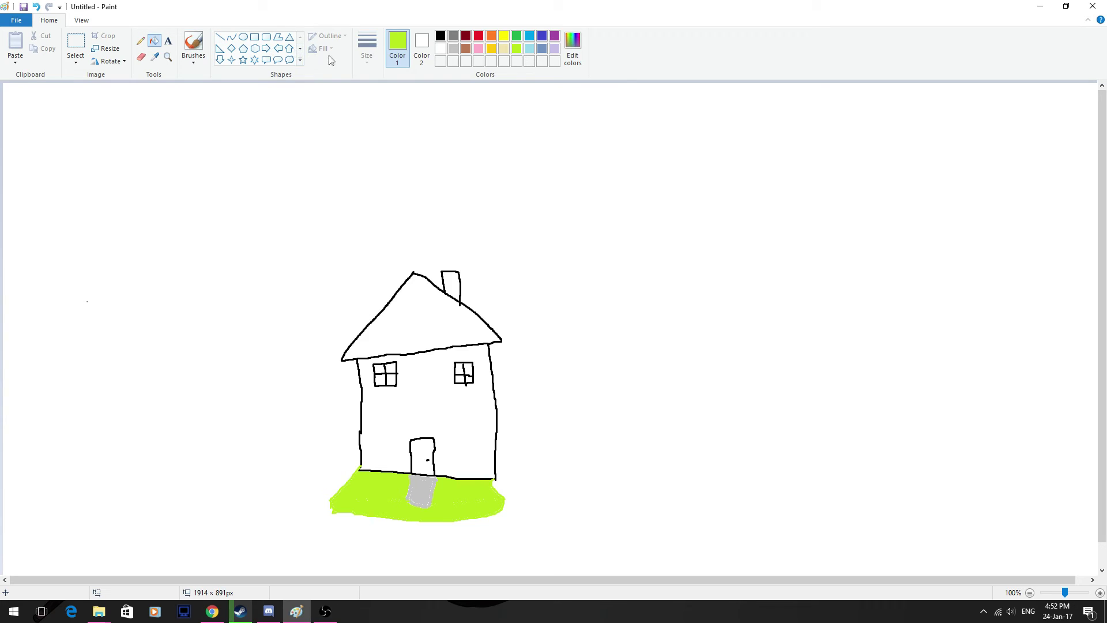
left_click(193, 42)
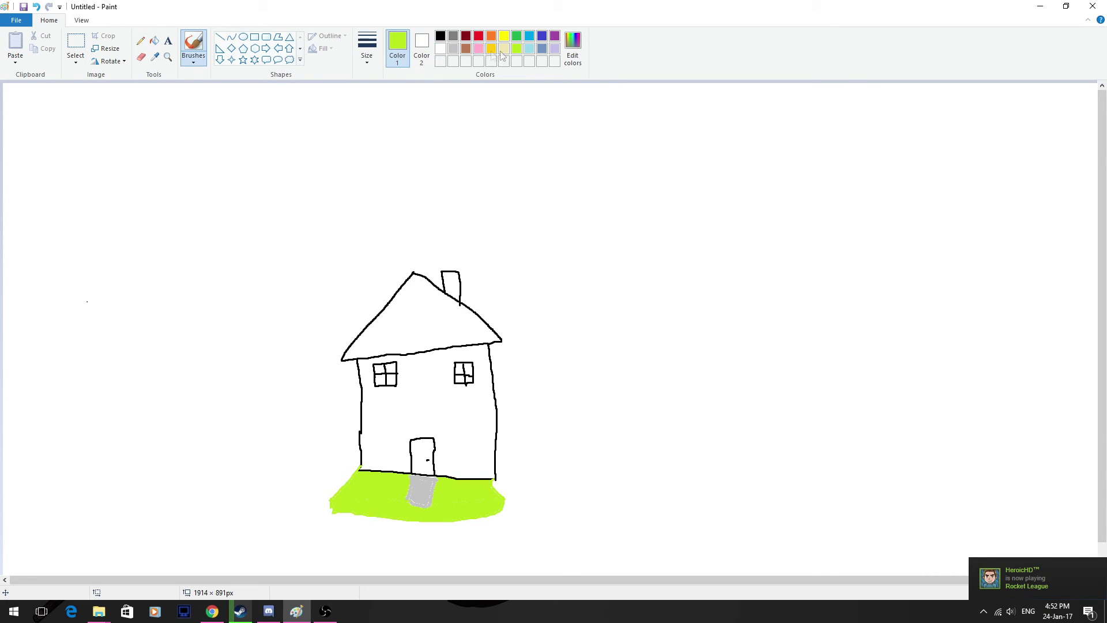
Step: Make brown the active drawing colour
left_click(466, 49)
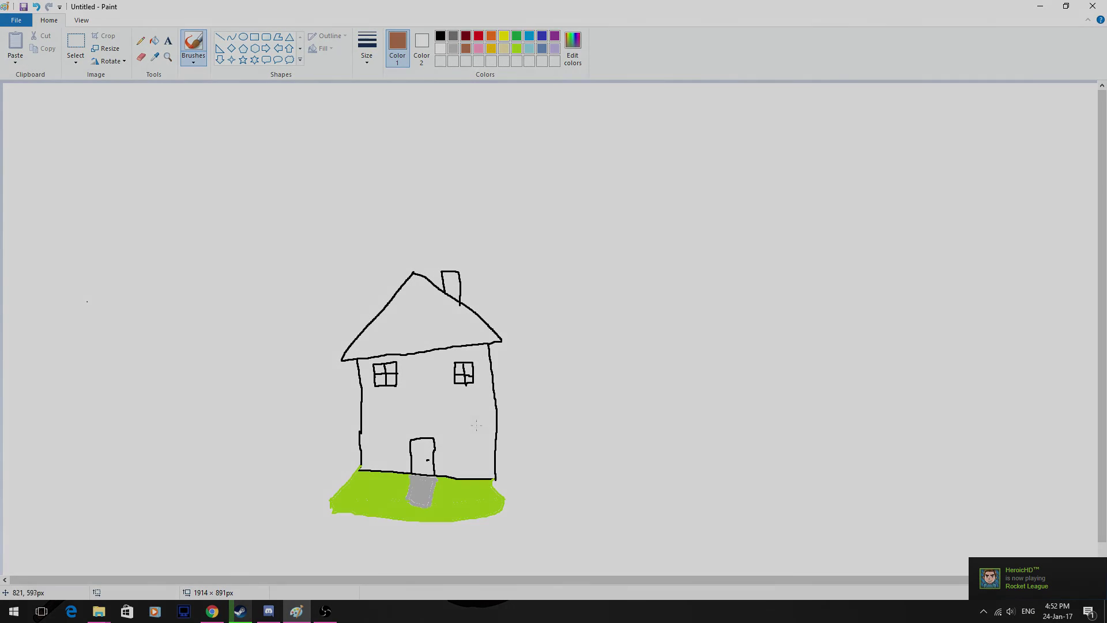